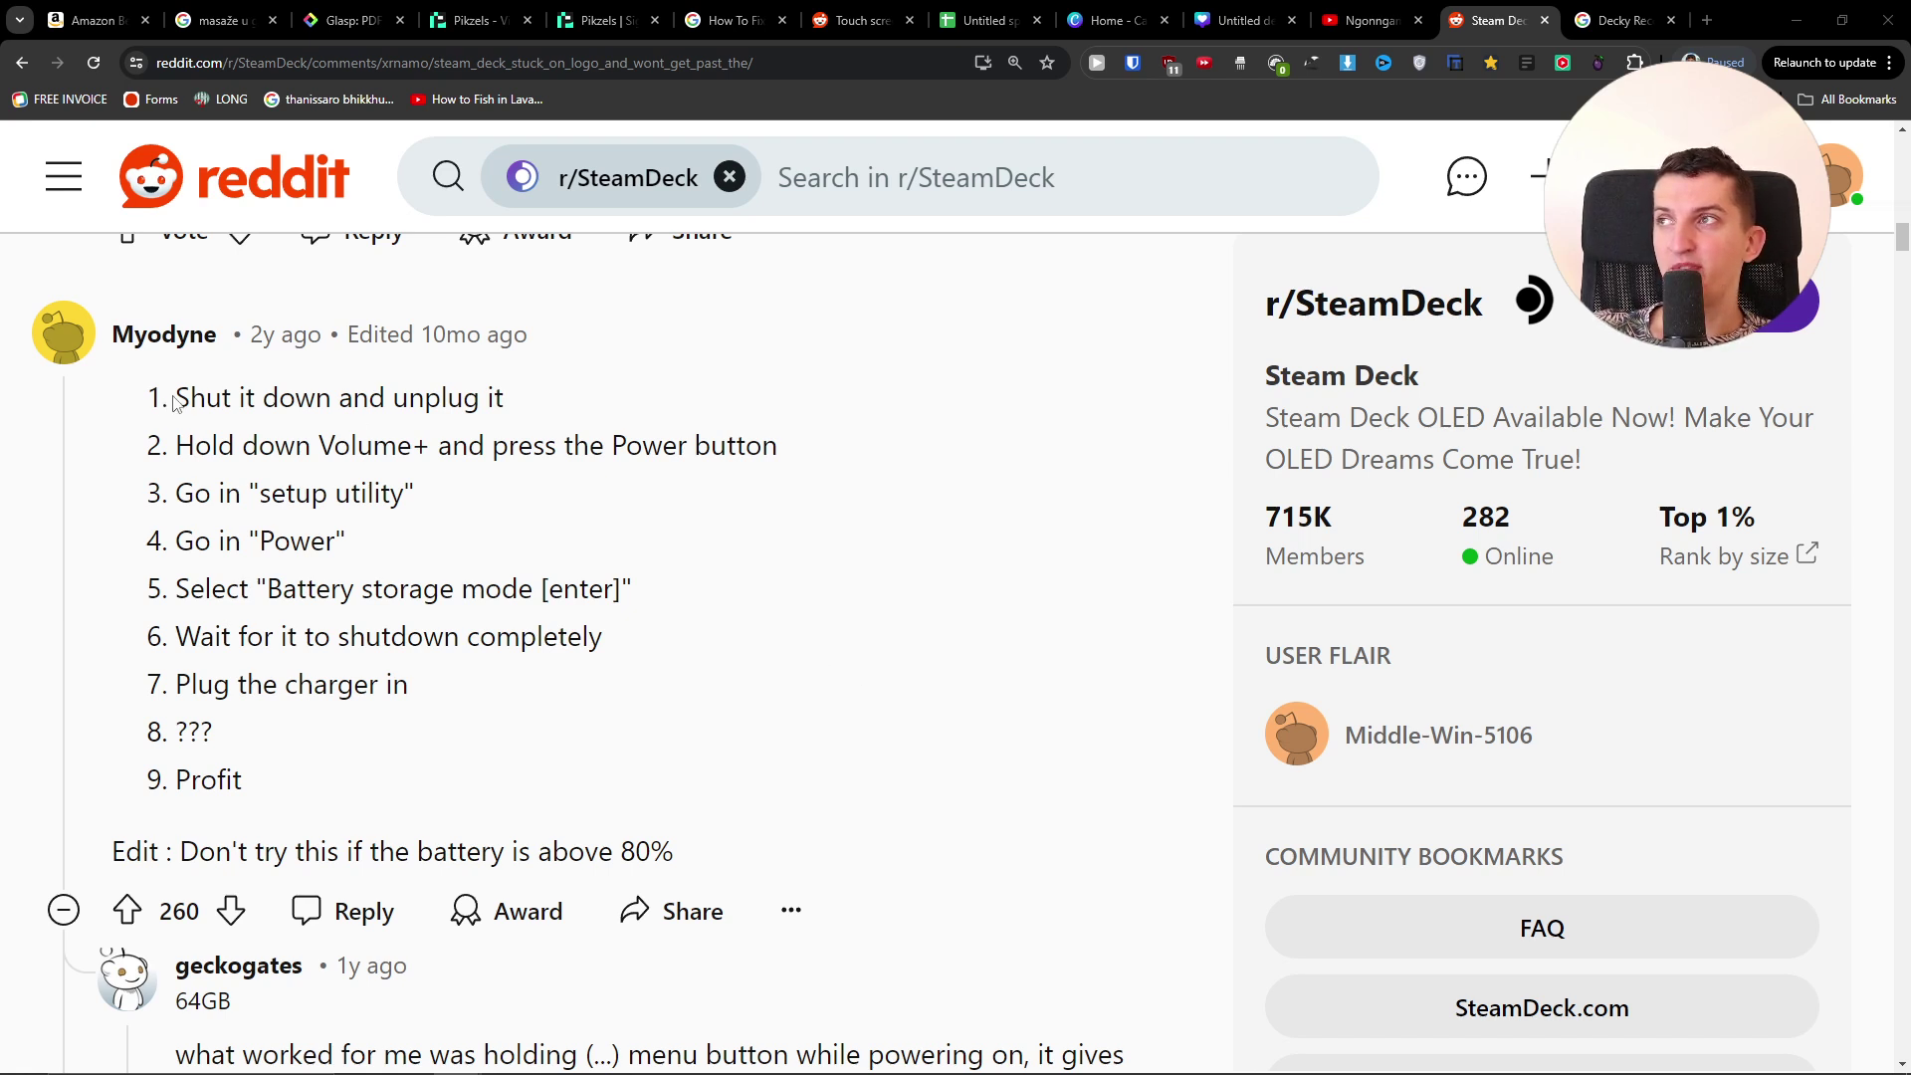
# Step: Scroll to Myodyne's nine-step battery storage mode fix and highlight step 1
pyautogui.moveTo(169, 401); pyautogui.dragTo(543, 390)
# Step: Highlight the fix list from step 2 down through step 6 and beyond
pyautogui.moveTo(176, 445)
pyautogui.mouseDown()
pyautogui.moveTo(788, 452)
pyautogui.moveTo(463, 495)
pyautogui.moveTo(669, 590)
pyautogui.mouseUp()
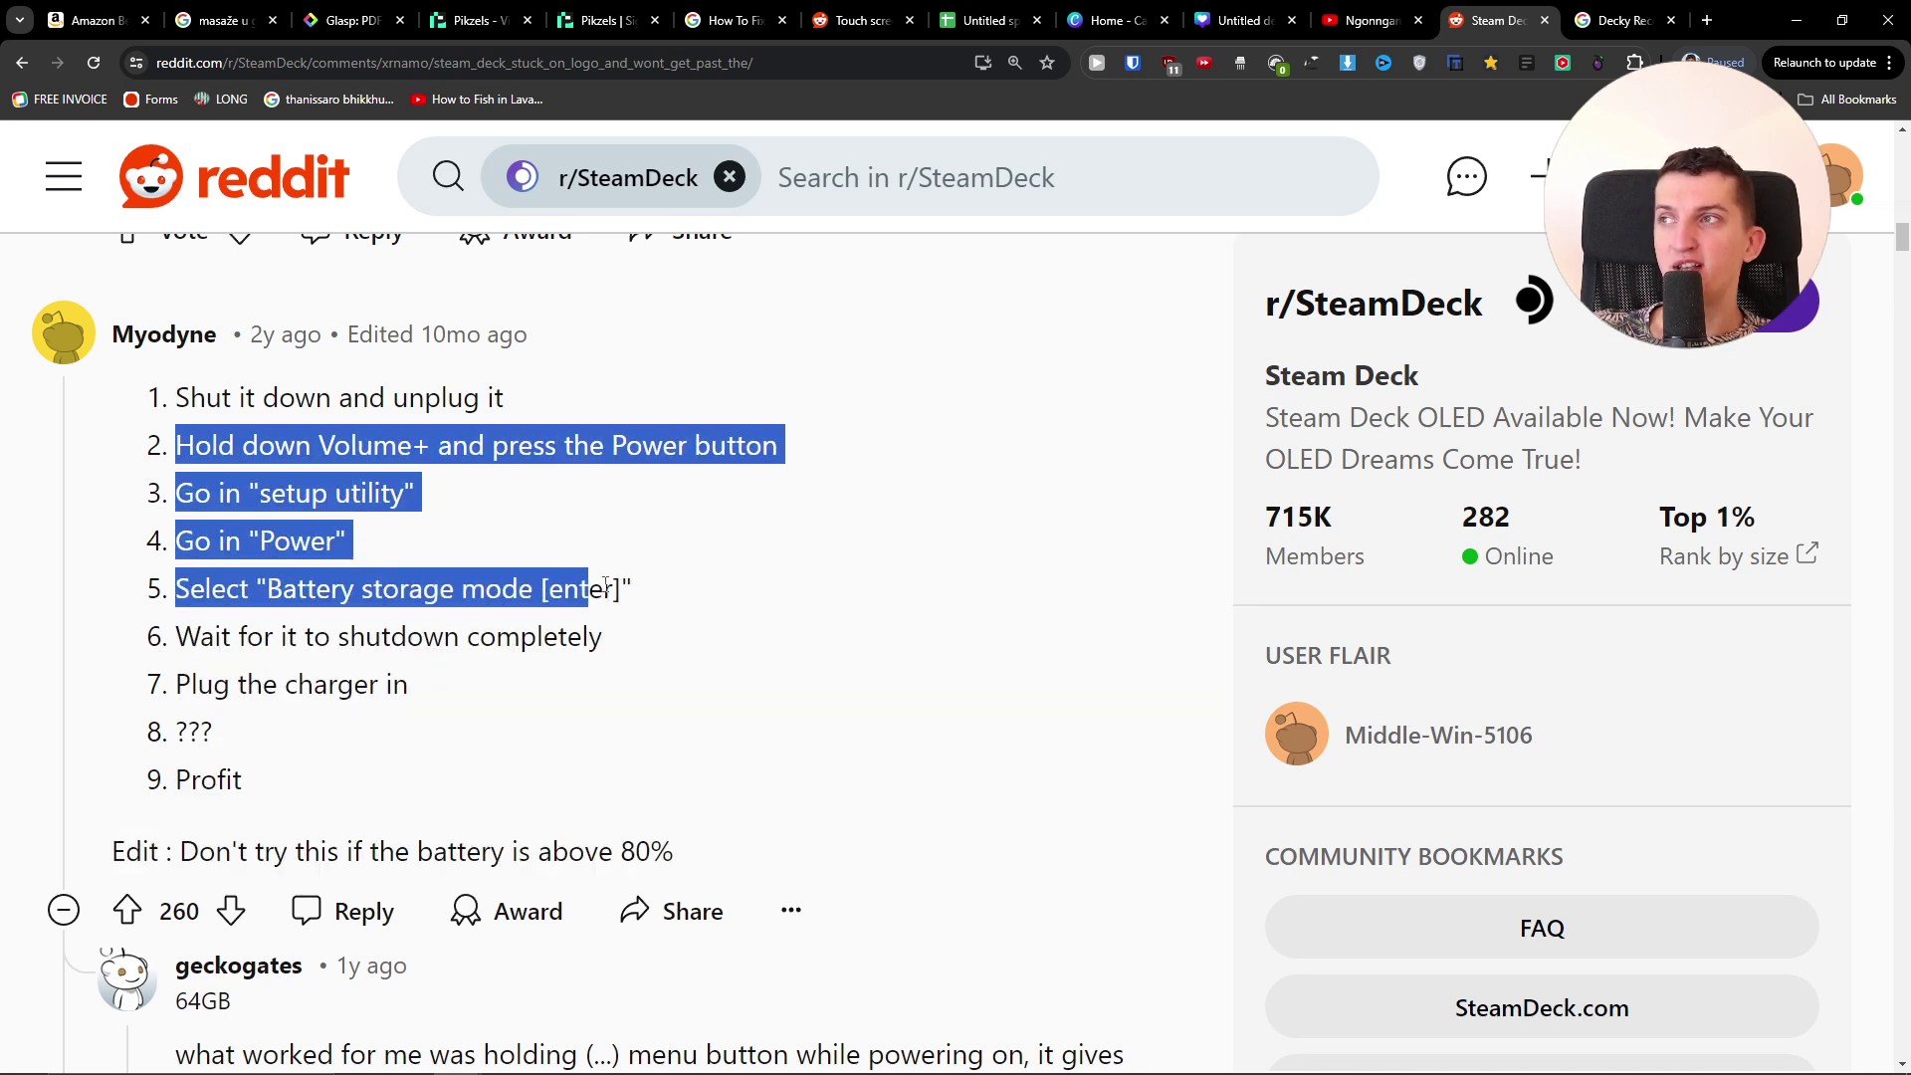
pyautogui.moveTo(669, 590)
pyautogui.mouseDown()
pyautogui.moveTo(627, 660)
pyautogui.moveTo(468, 807)
pyautogui.mouseUp()
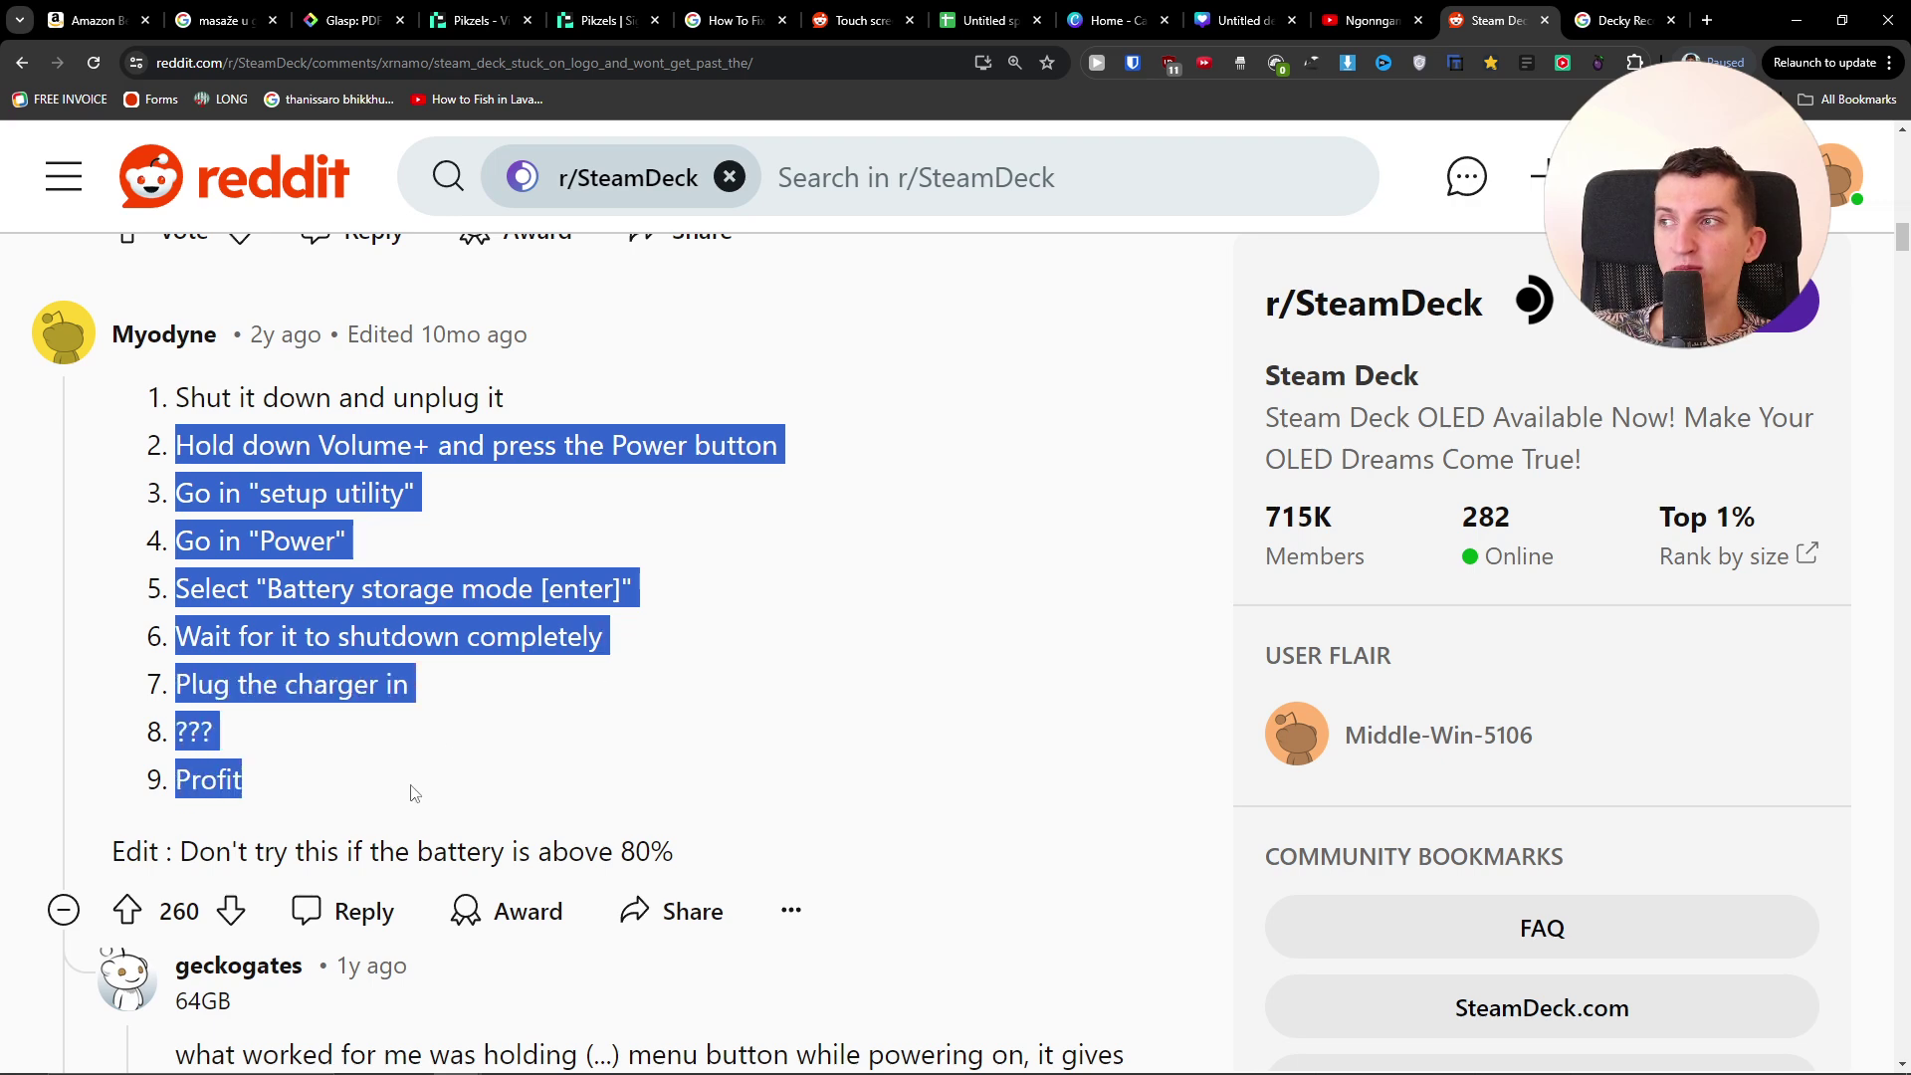
pyautogui.scroll(-2, 466, 773)
pyautogui.scroll(-2, 468, 774)
pyautogui.scroll(3, 468, 774)
pyautogui.moveTo(239, 653); pyautogui.dragTo(610, 647)
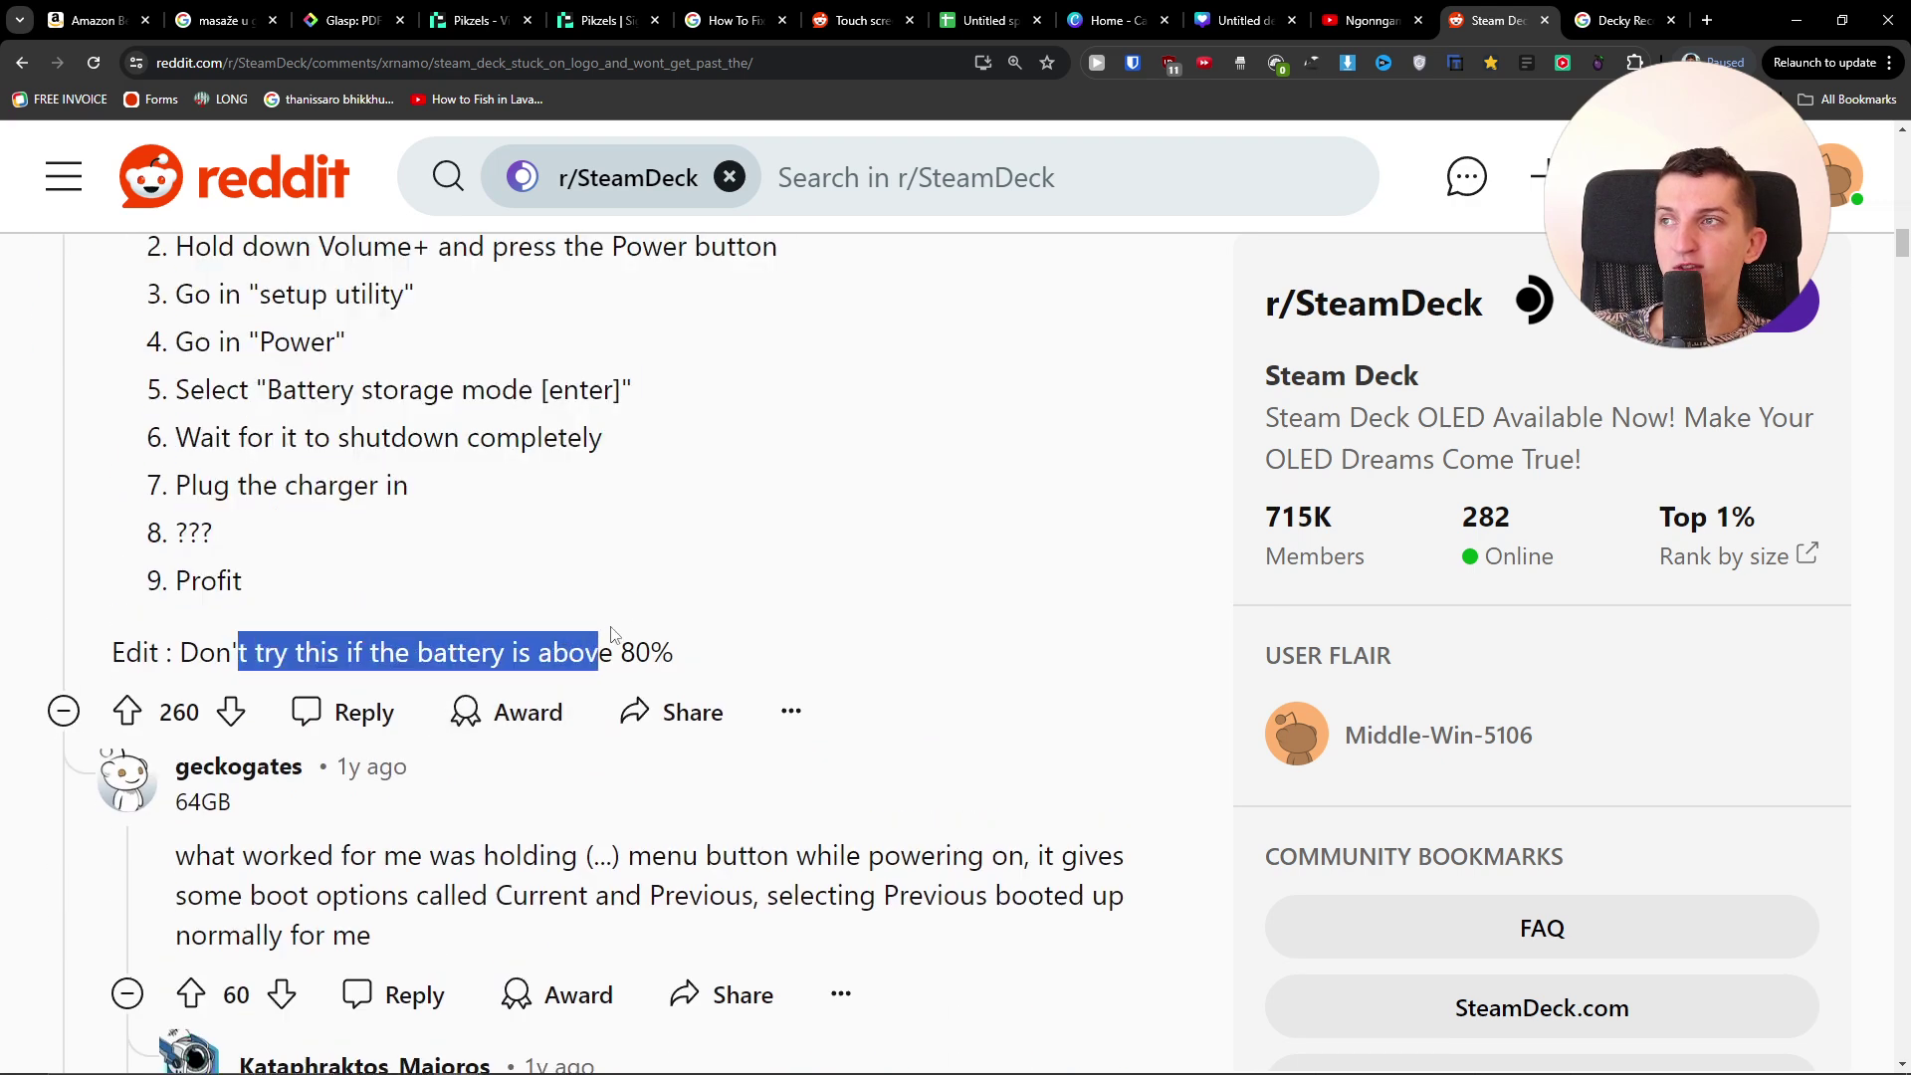
pyautogui.scroll(-1, 713, 645)
pyautogui.scroll(-1, 717, 645)
pyautogui.scroll(-2, 725, 649)
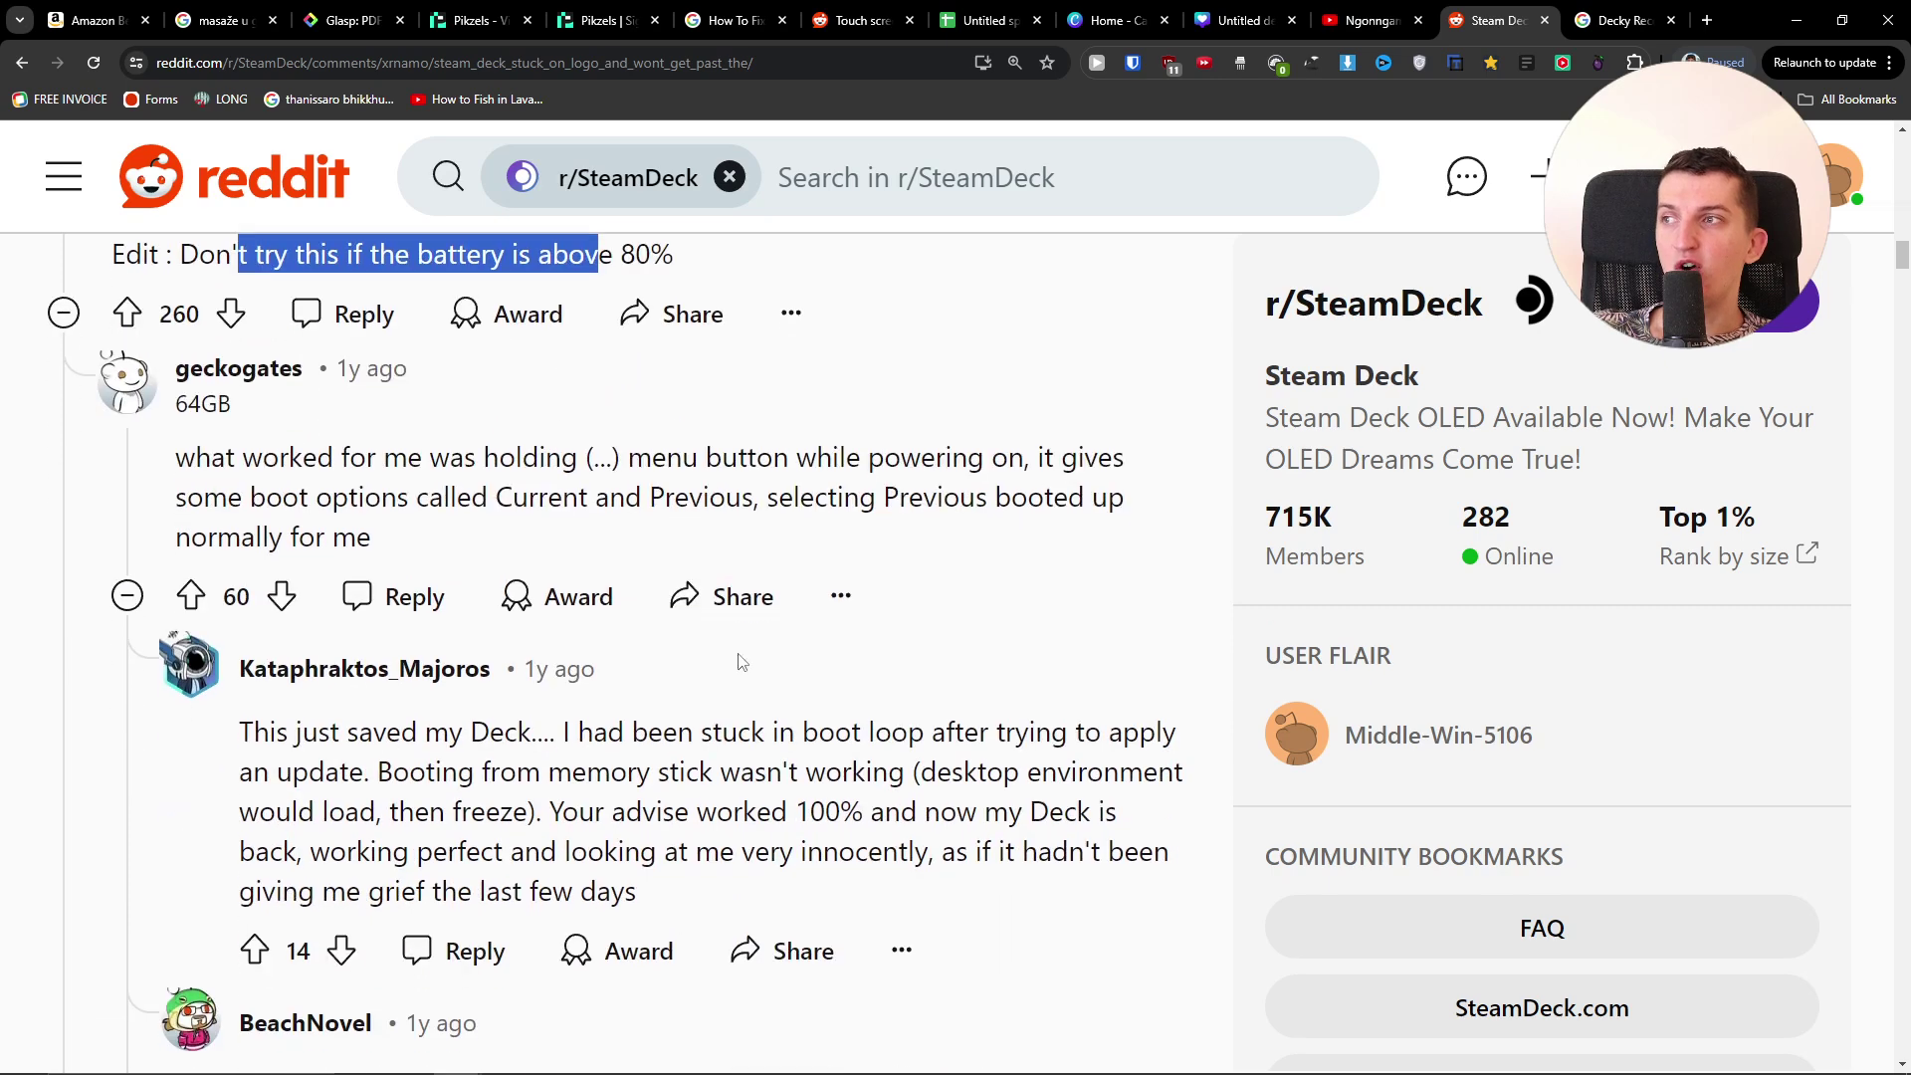
# Step: Highlight geckogates' tip on holding the menu button at power-on for boot options
pyautogui.moveTo(613, 457)
pyautogui.mouseDown()
pyautogui.moveTo(1058, 449)
pyautogui.moveTo(605, 501)
pyautogui.moveTo(1132, 498)
pyautogui.mouseUp()
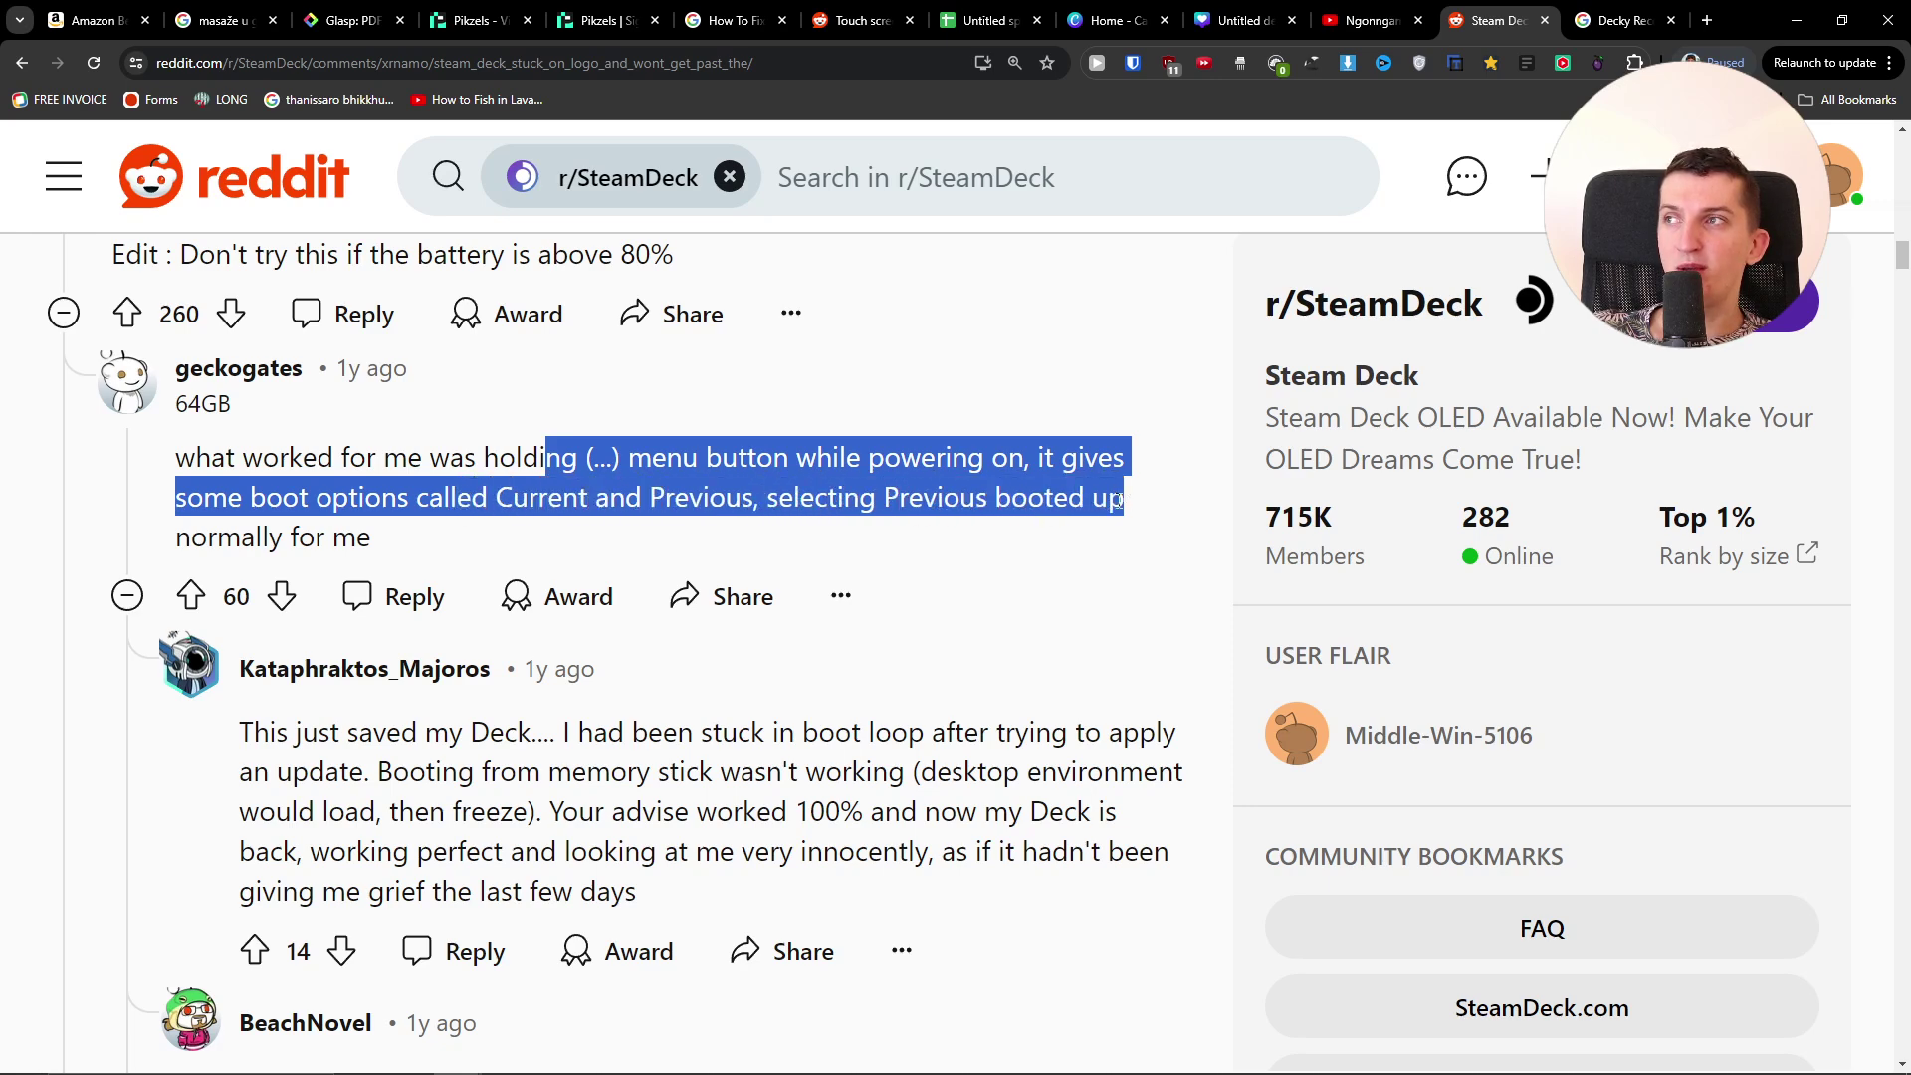
pyautogui.scroll(-2, 1031, 539)
pyautogui.scroll(-3, 1030, 539)
pyautogui.scroll(-2, 1017, 537)
pyautogui.scroll(3, 1000, 538)
pyautogui.scroll(3, 1001, 539)
pyautogui.scroll(2, 1002, 538)
pyautogui.scroll(2, 1001, 538)
pyautogui.scroll(1, 672, 492)
pyautogui.click(673, 658)
pyautogui.moveTo(625, 658); pyautogui.dragTo(866, 657)
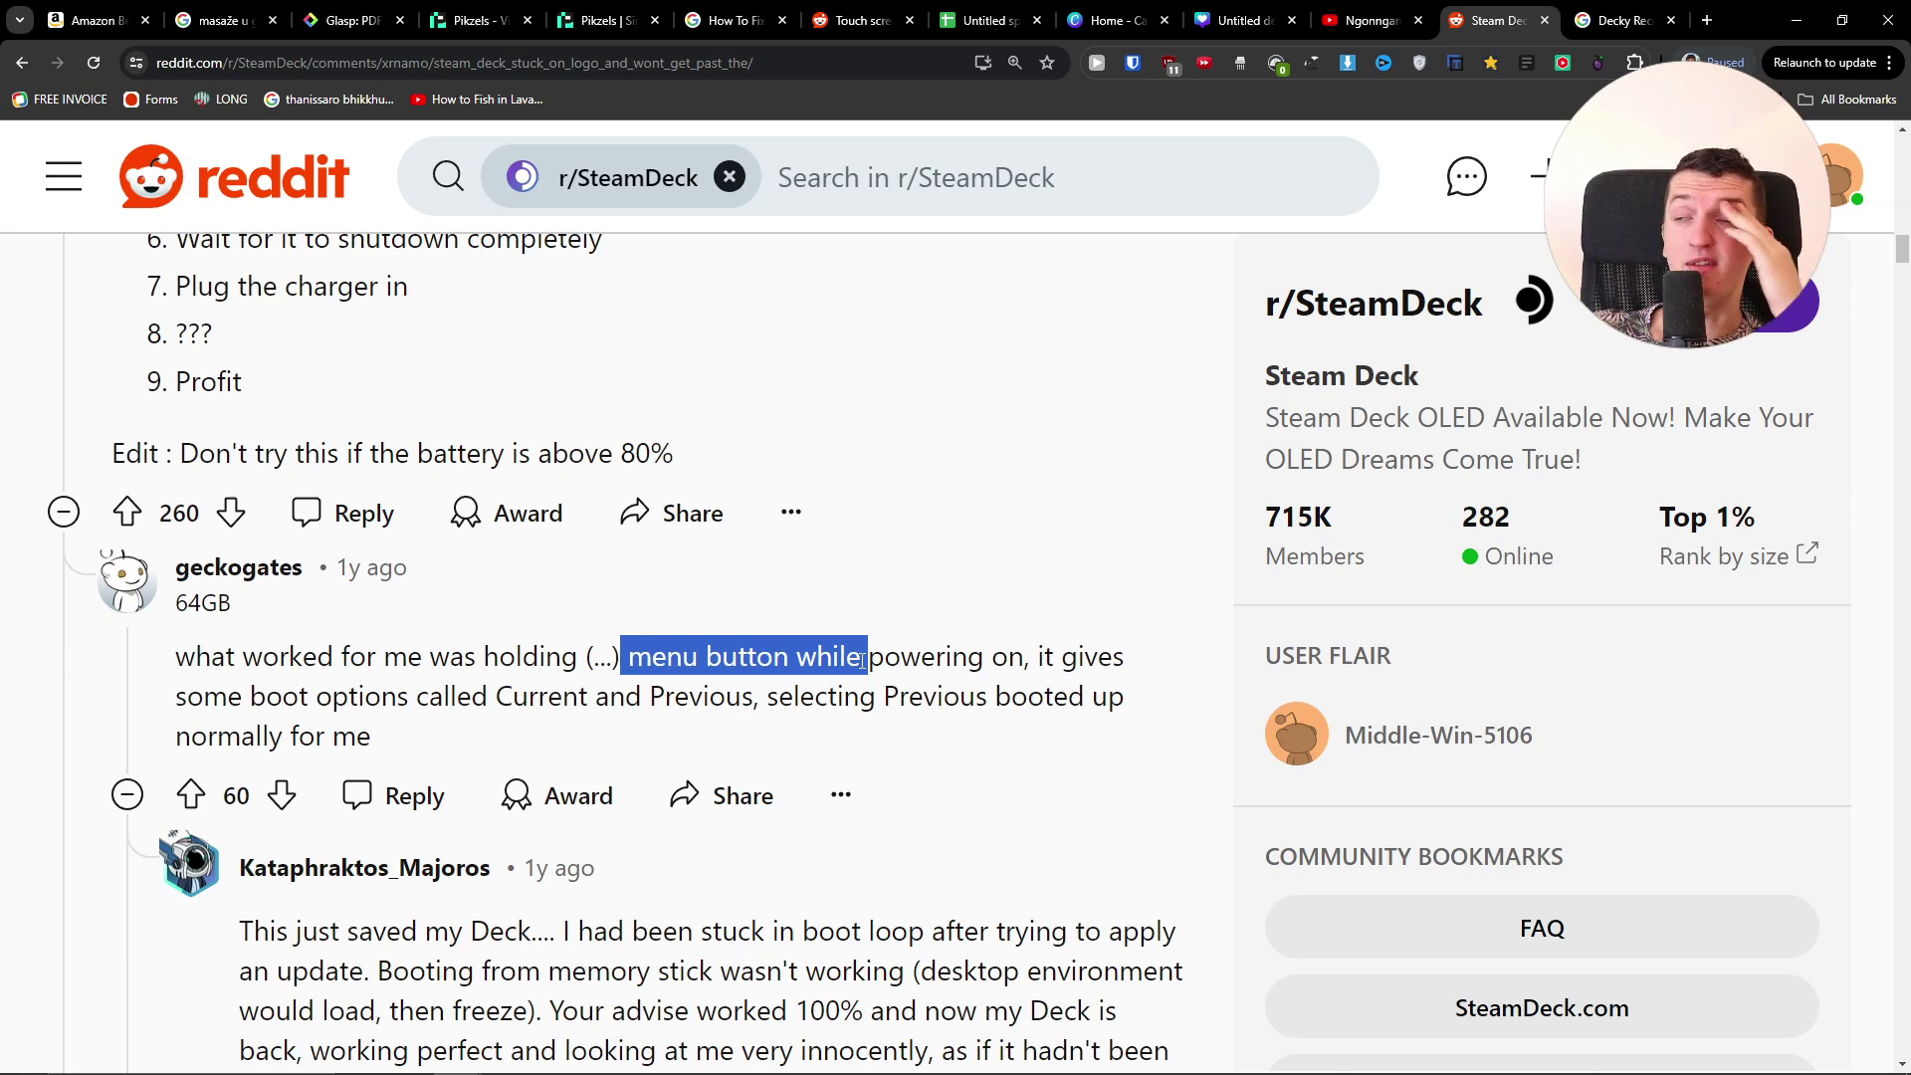
pyautogui.scroll(-5, 841, 804)
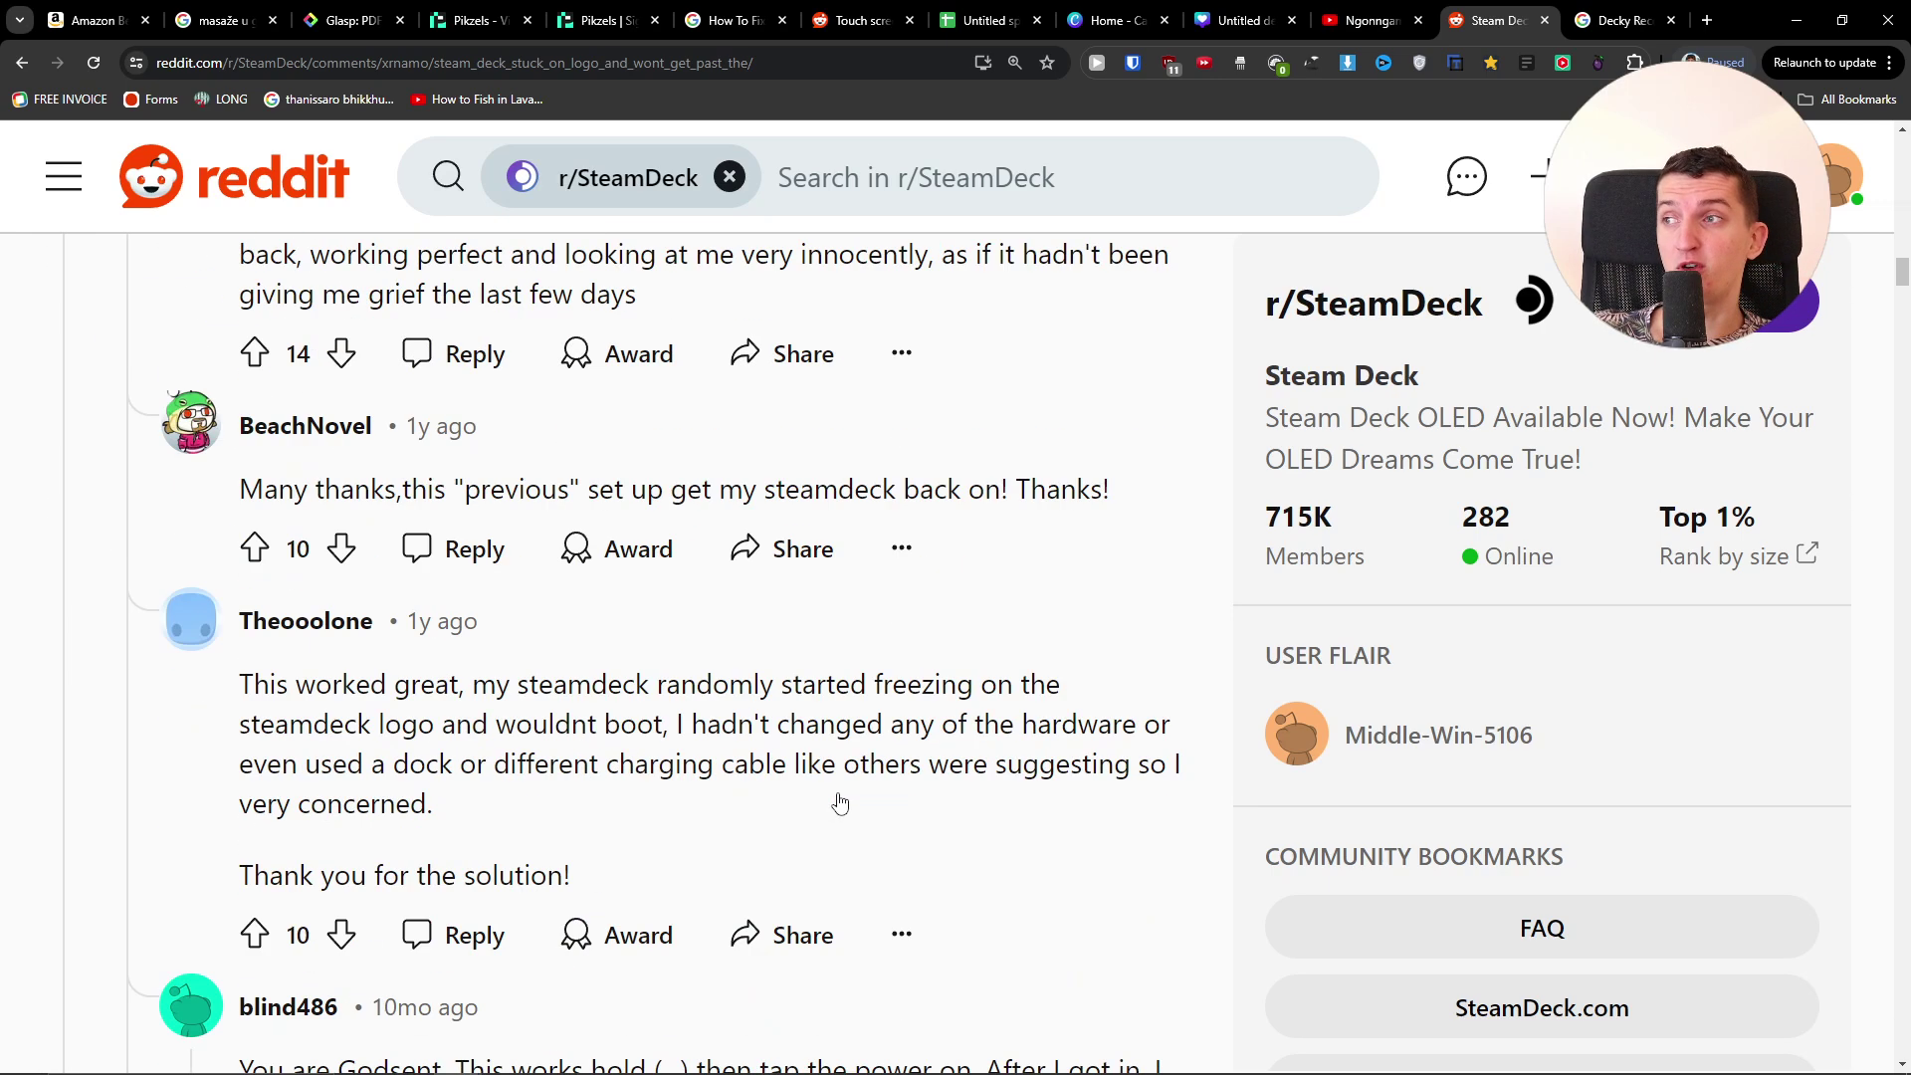
pyautogui.scroll(-2, 841, 803)
pyautogui.scroll(-2, 841, 747)
pyautogui.scroll(-3, 776, 770)
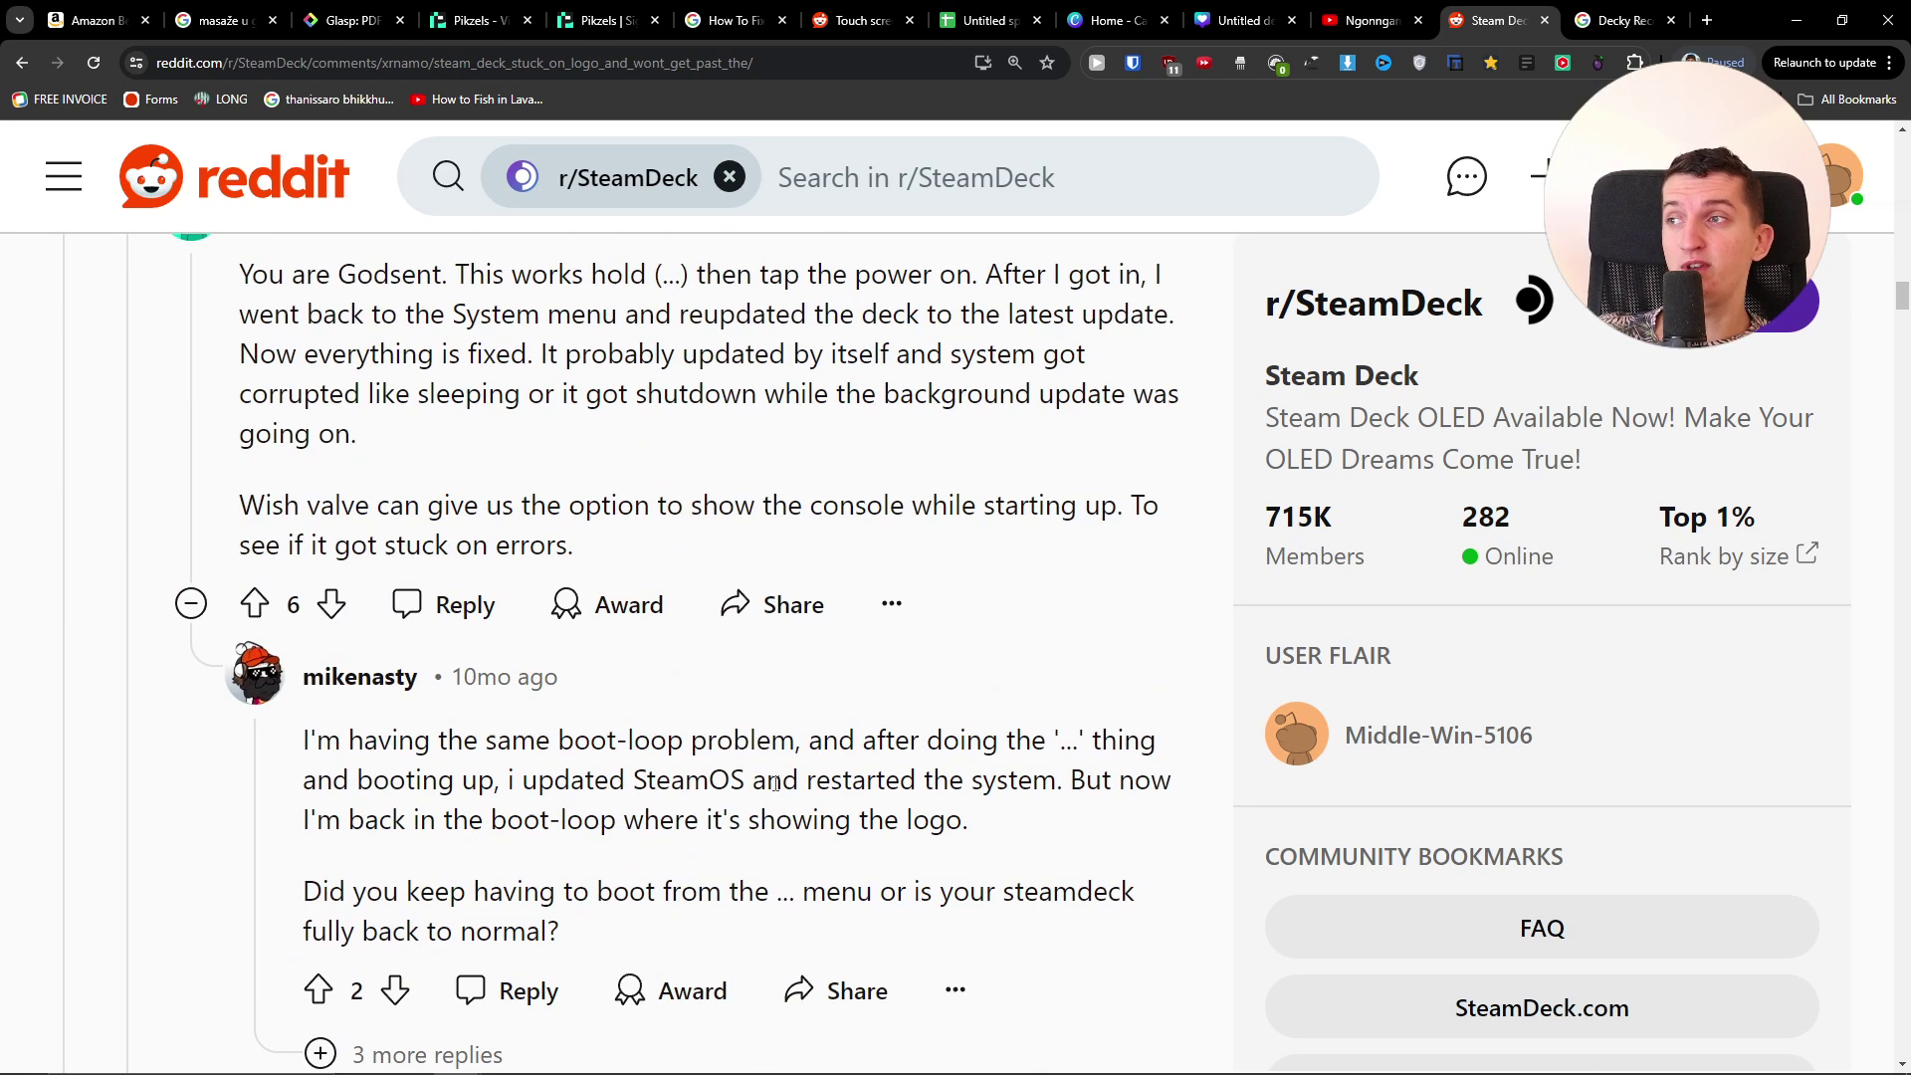